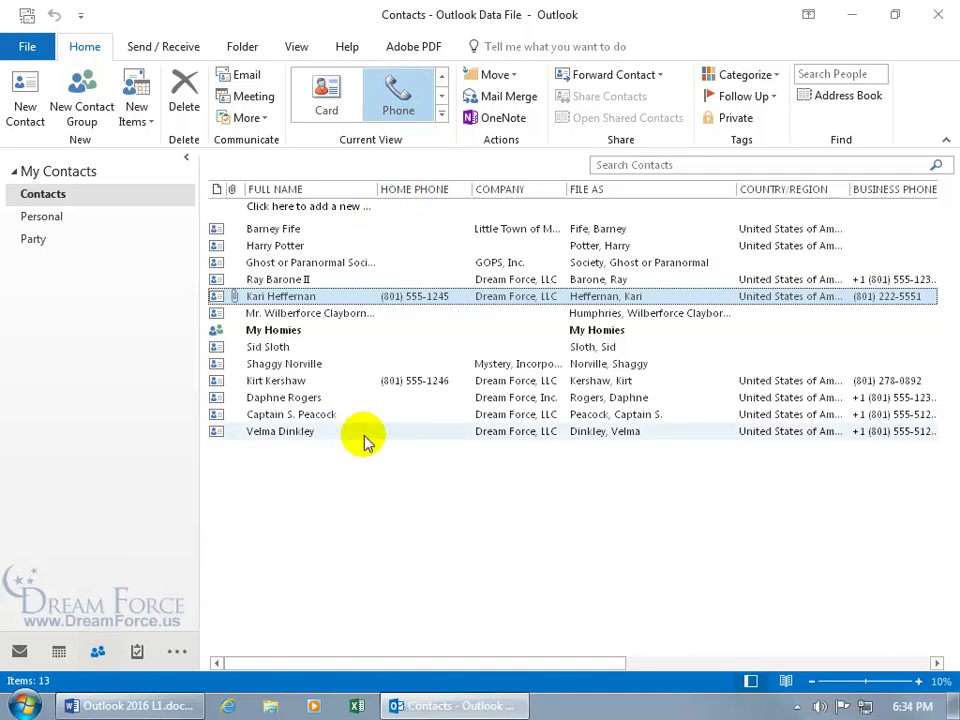
Step: Open the highlighted contact and inspect its Memo Style print preview at actual size and as a full page
double_click(275, 297)
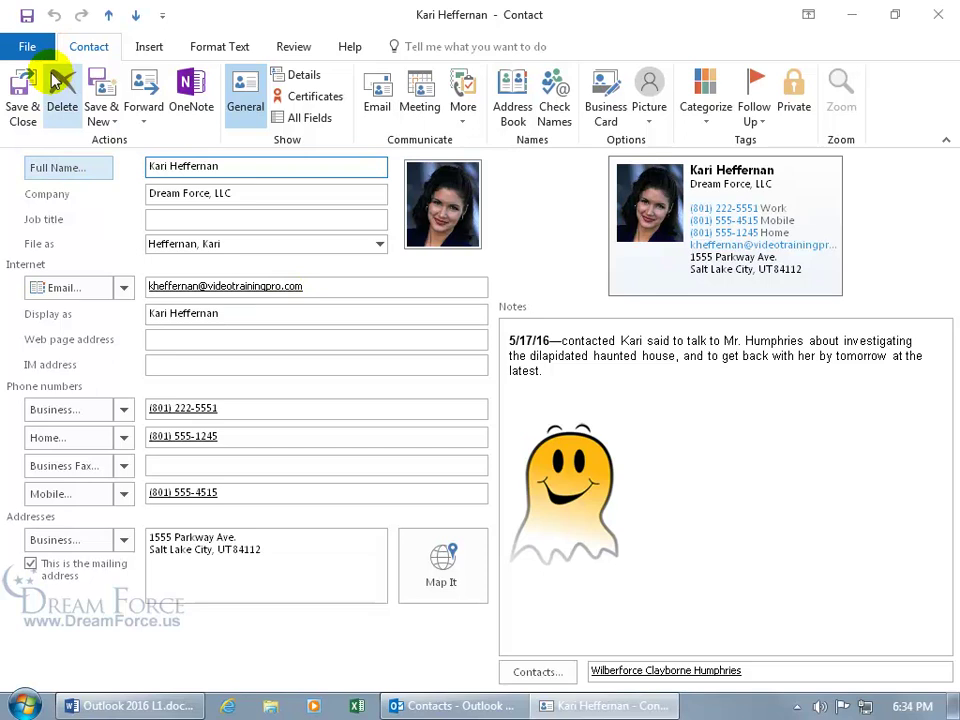
left_click(28, 50)
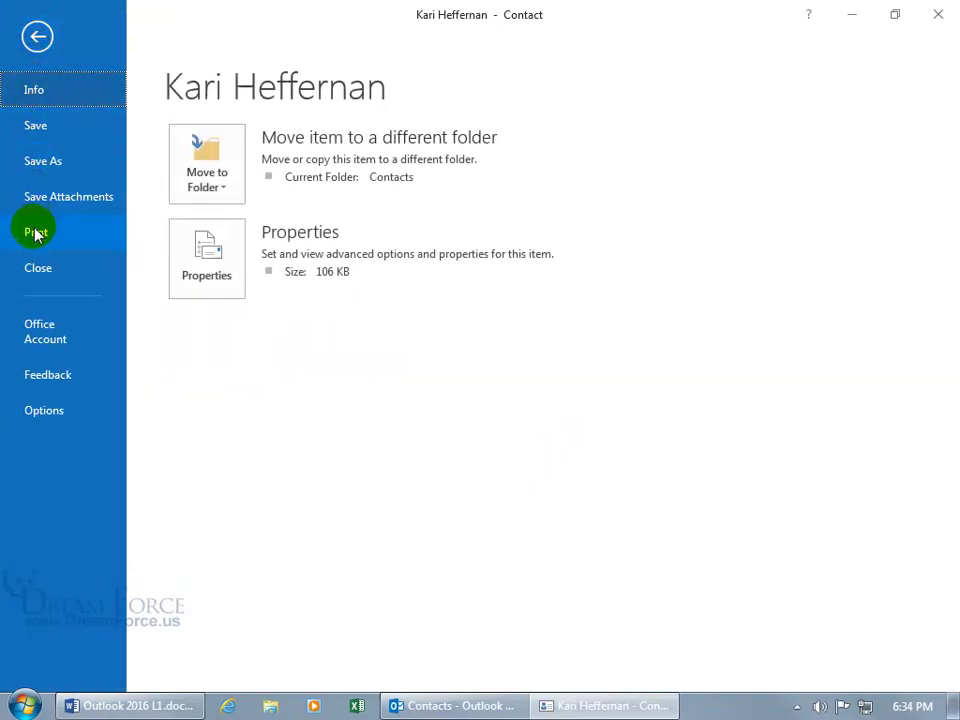
left_click(35, 232)
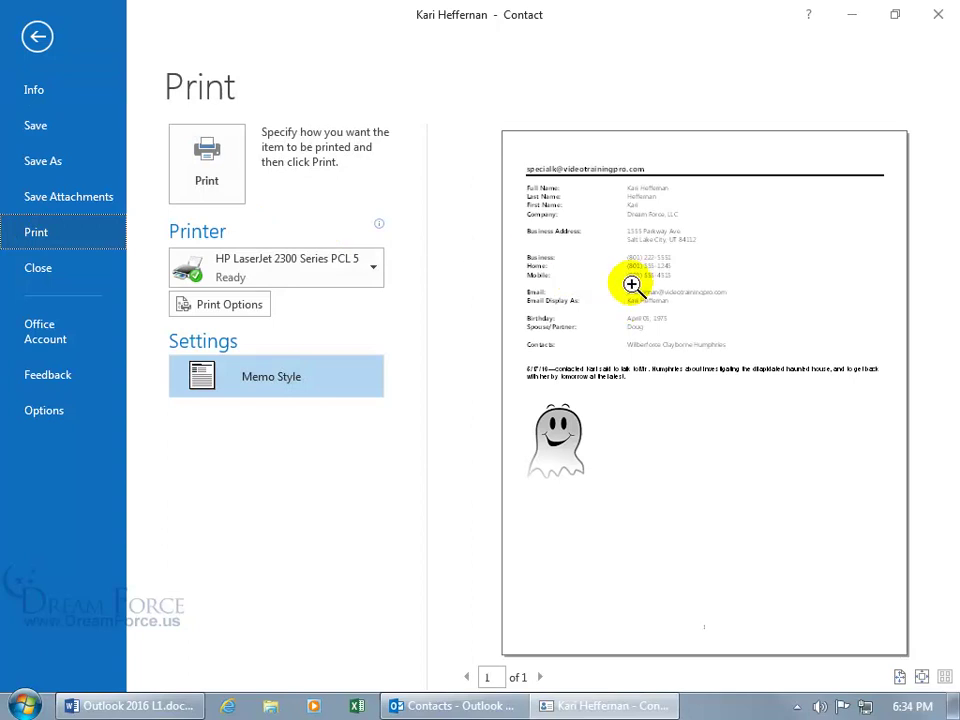
left_click(634, 205)
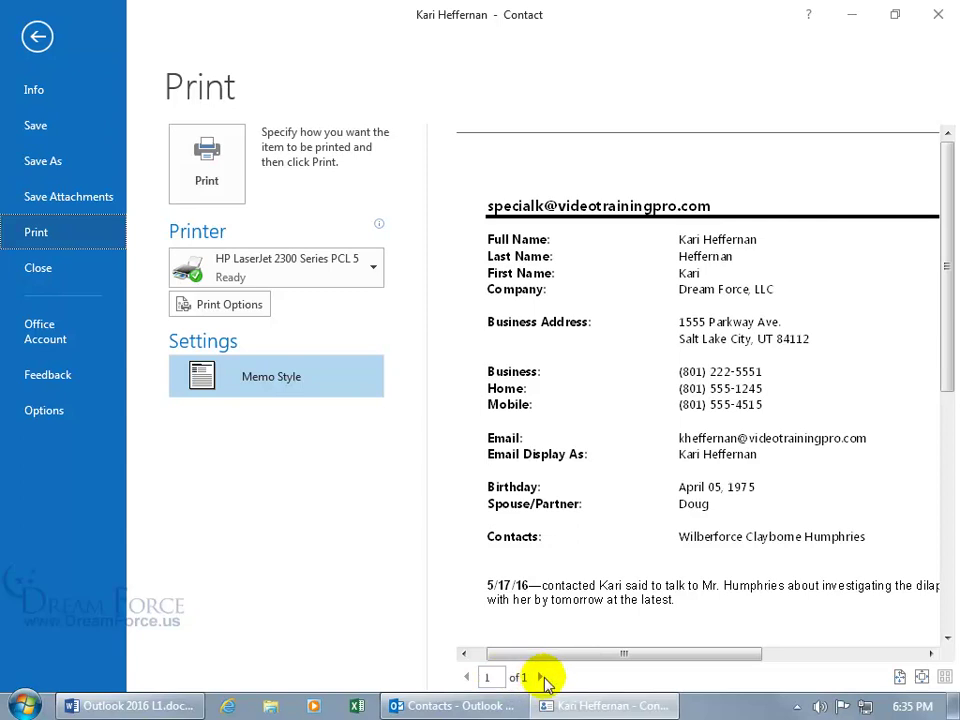
left_click(496, 677)
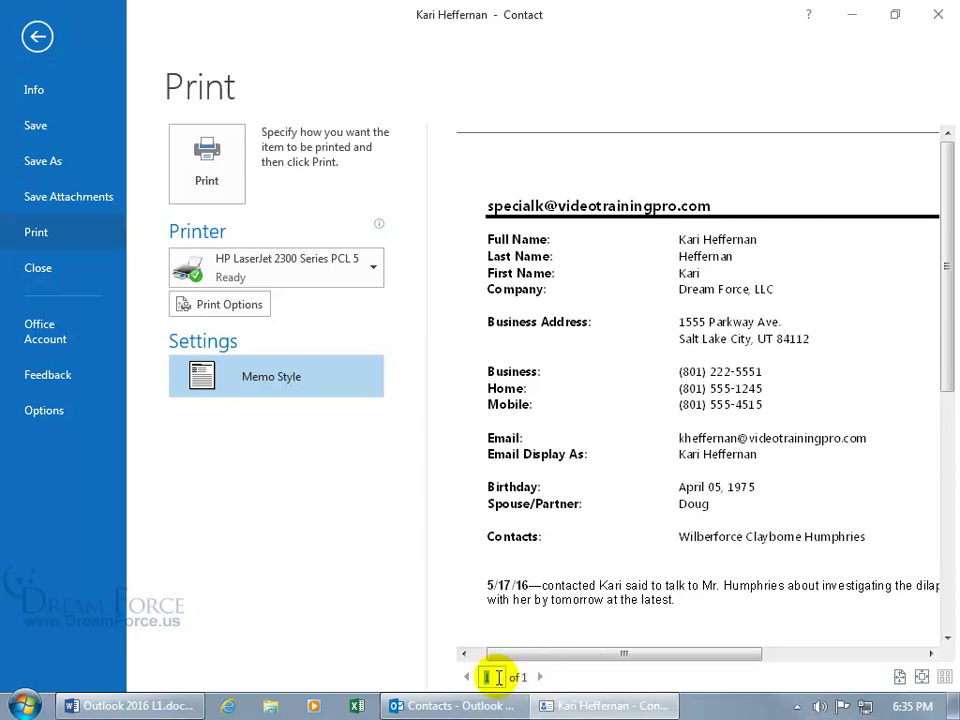
left_click(900, 677)
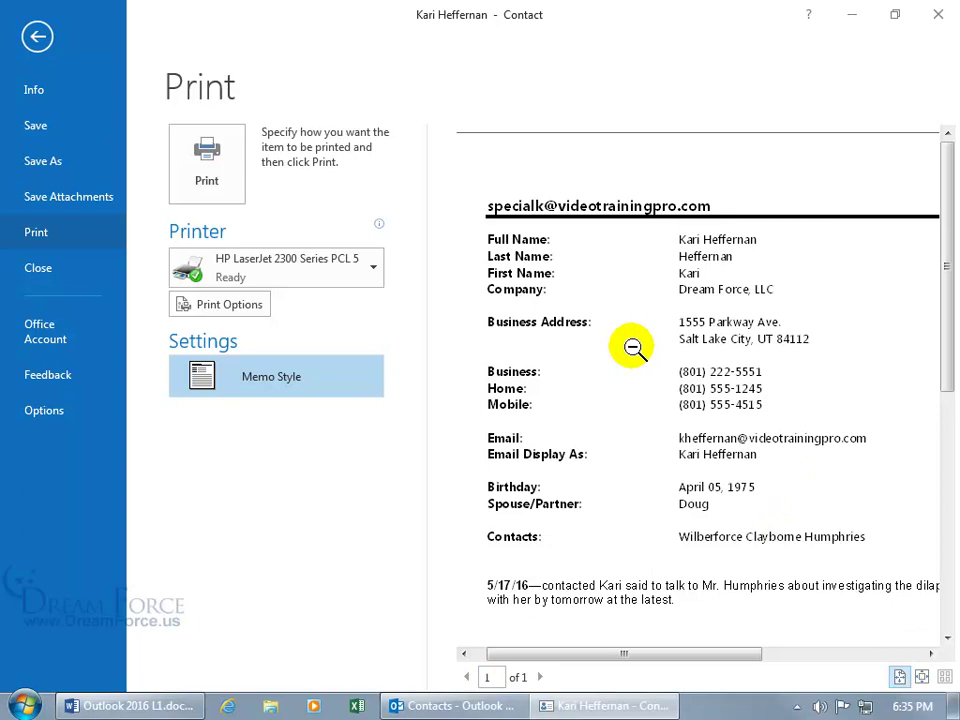
left_click(922, 679)
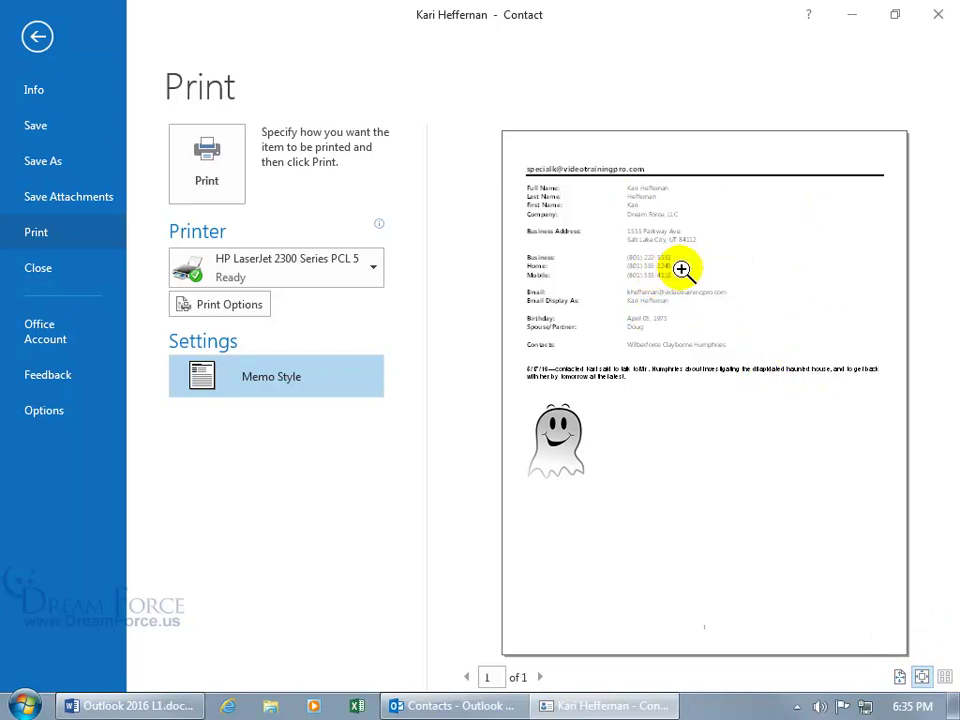
Step: Set the contact printout's page range to 2,5,6-12 with a refreshed preview, and close the contact without printing
left_click(258, 314)
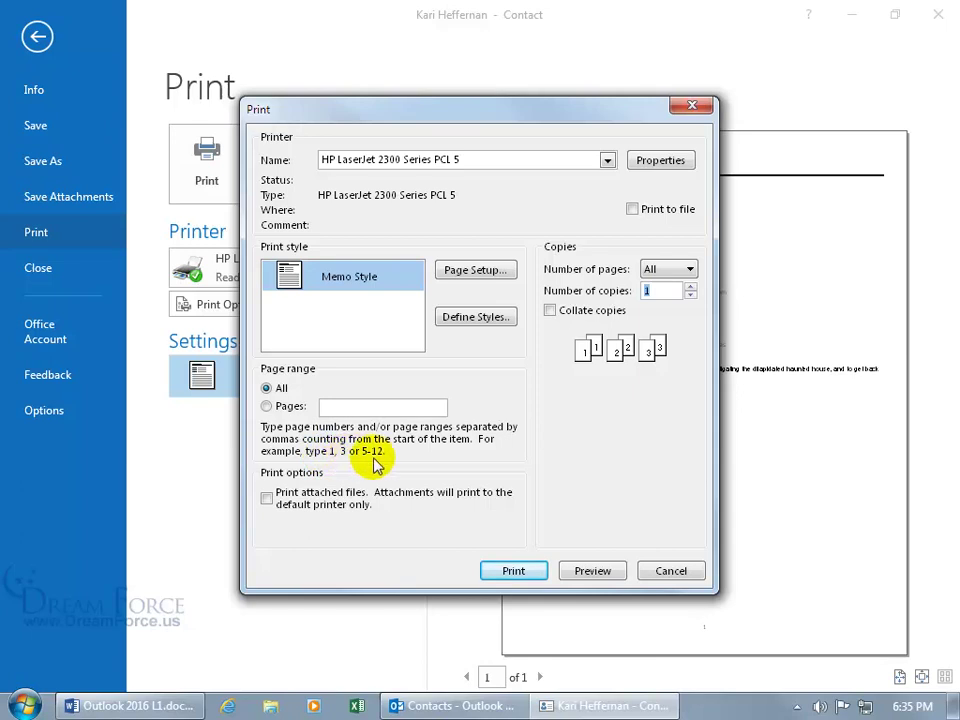
left_click(359, 407)
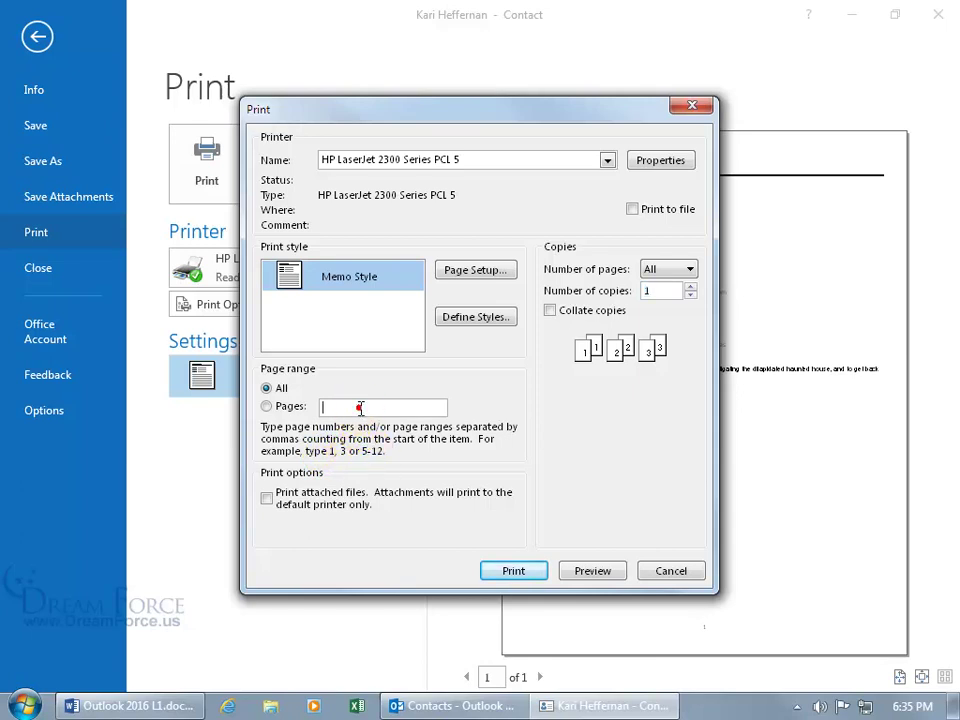
type("2,5,6-12")
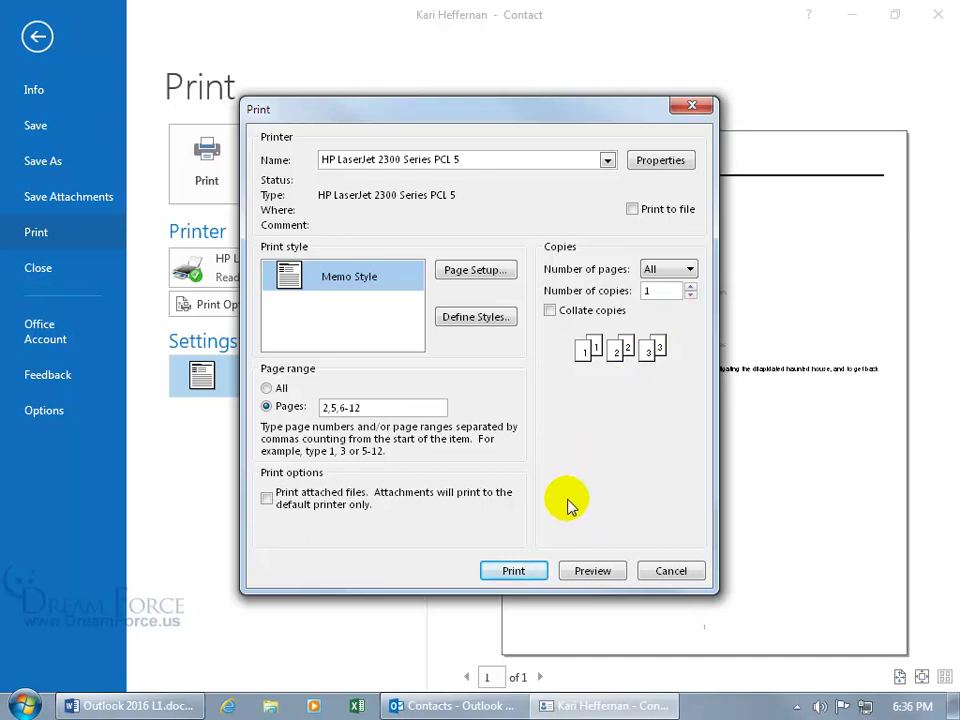
left_click(590, 570)
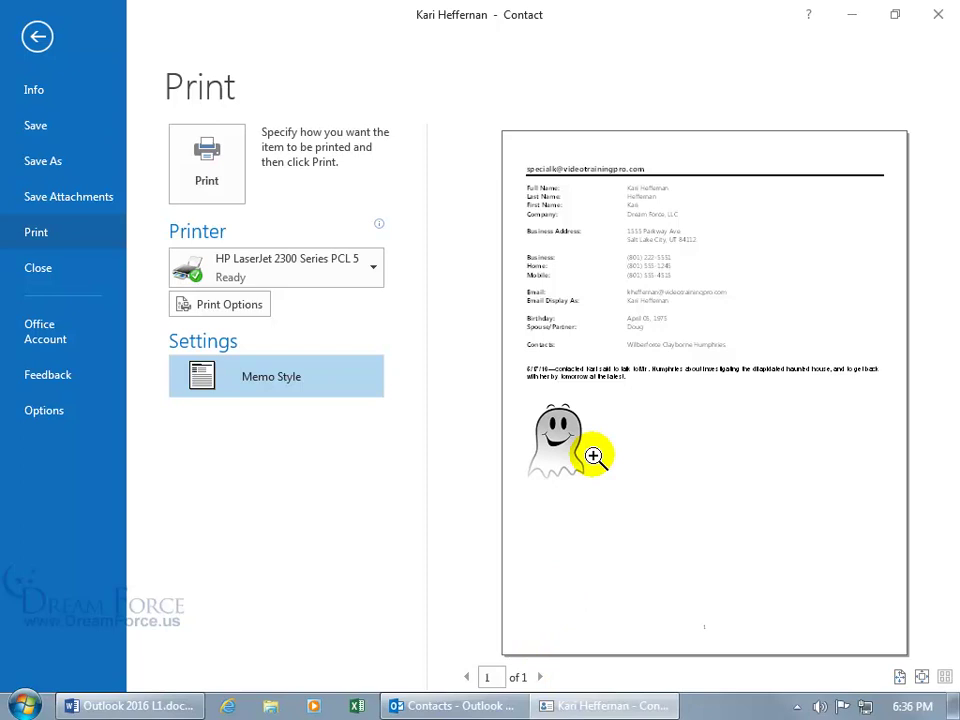
left_click(42, 35)
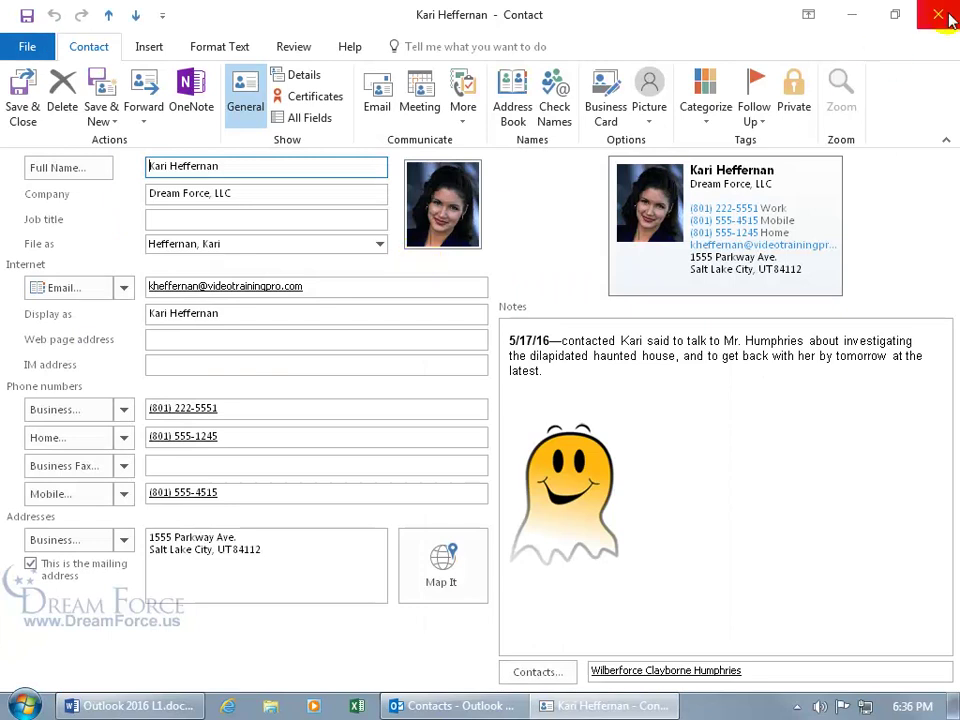
key("Escape")
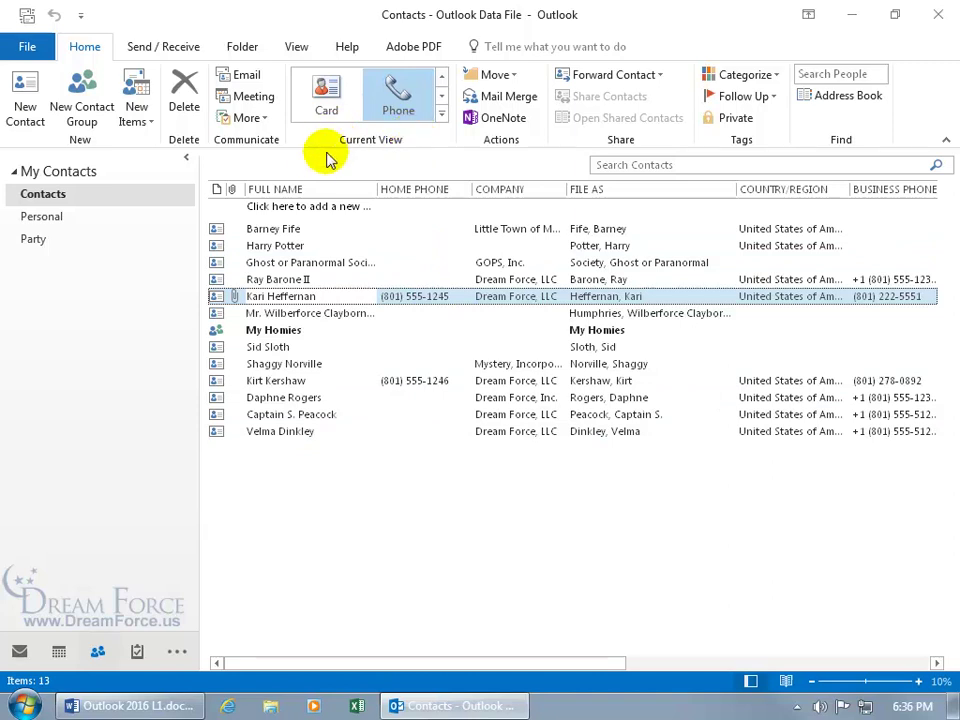
Step: Examine the whole contact list's print preview in Table Style up close, and return to the contact list
left_click(27, 48)
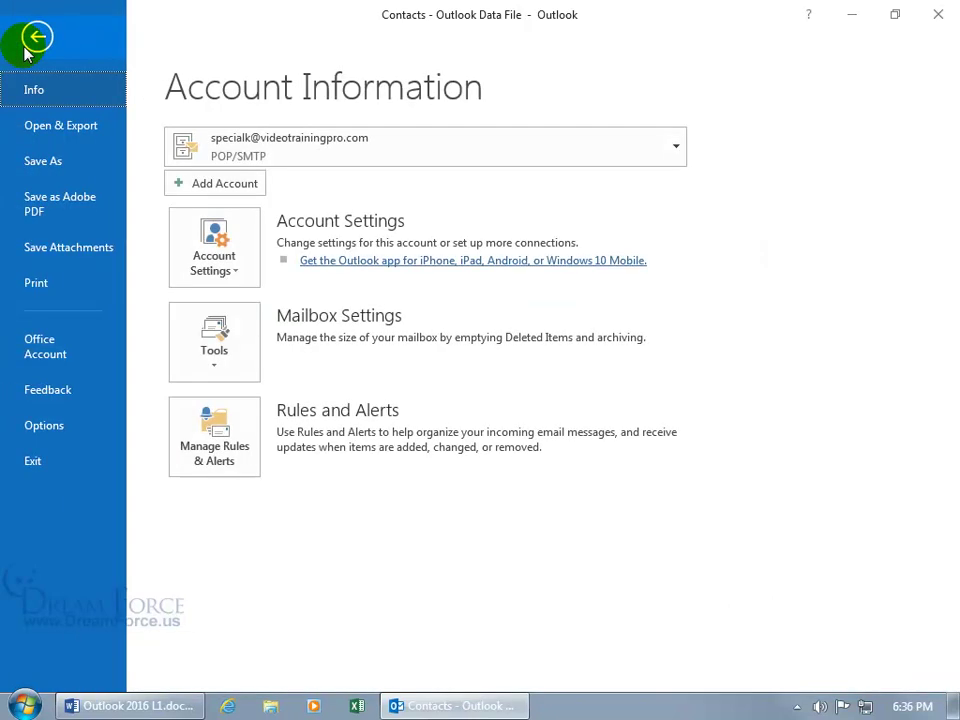
left_click(28, 281)
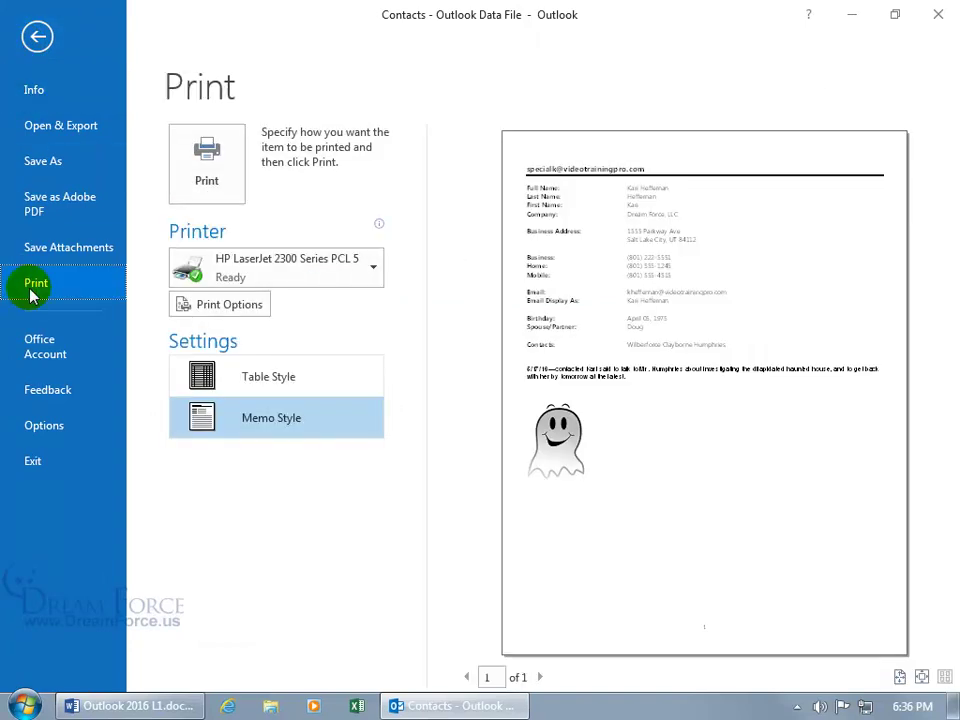
left_click(286, 380)
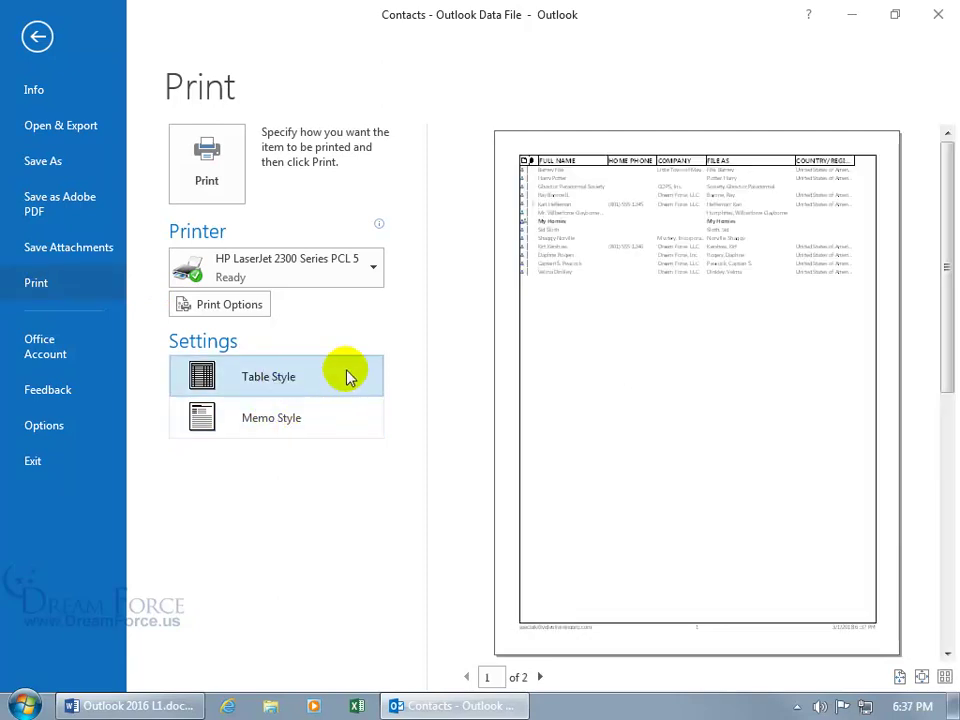
left_click(604, 262)
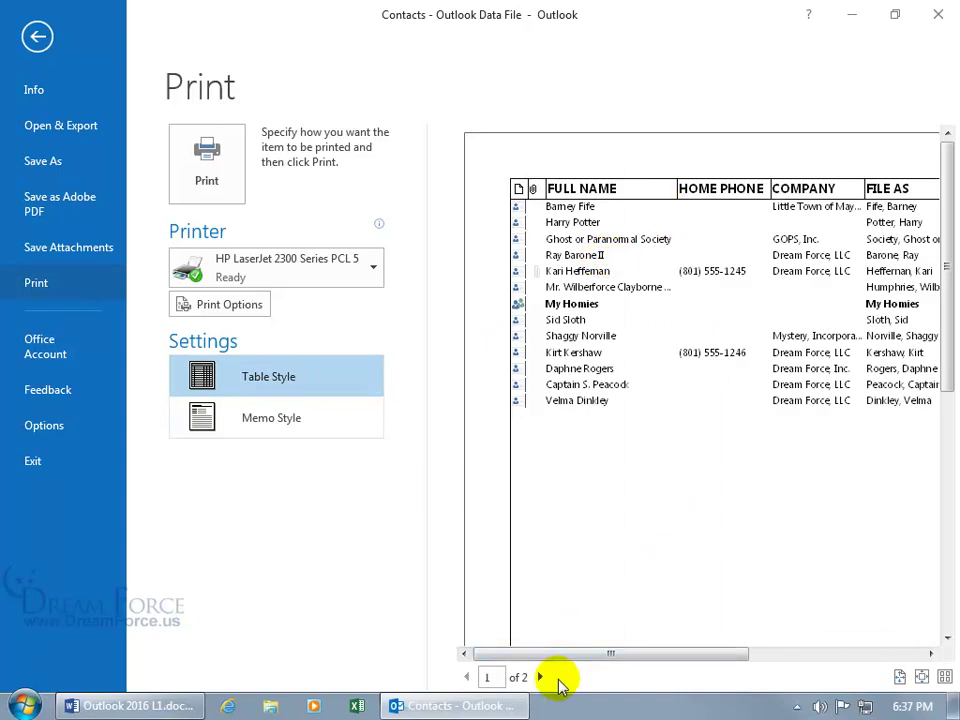
left_click(37, 36)
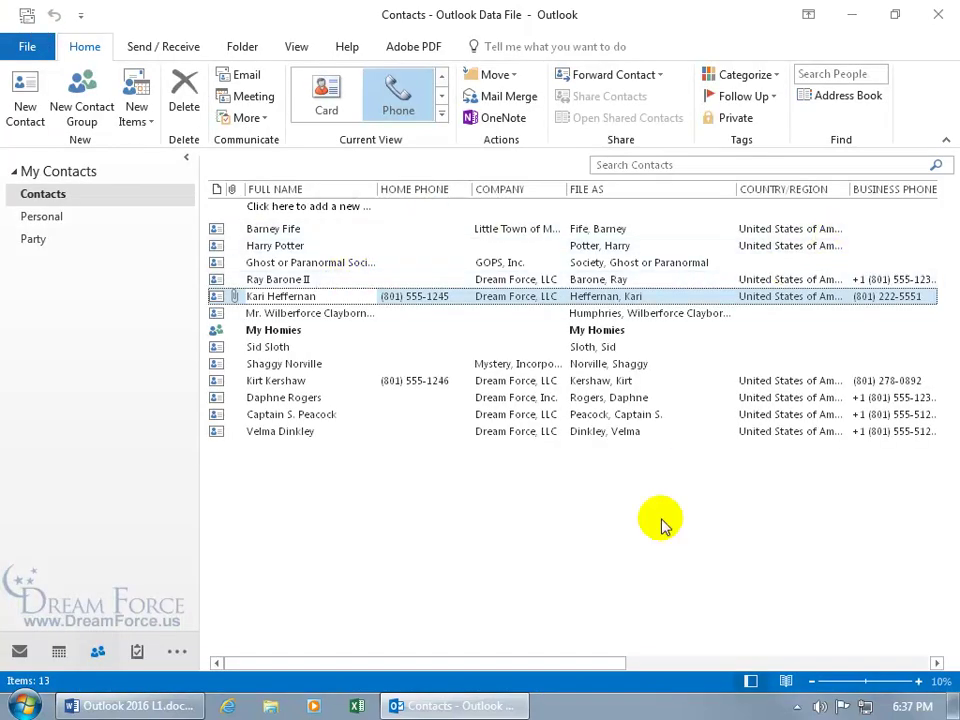
Step: Move the Email column of the contact list directly after the Country/Region column
left_click_drag(578, 660, 900, 660)
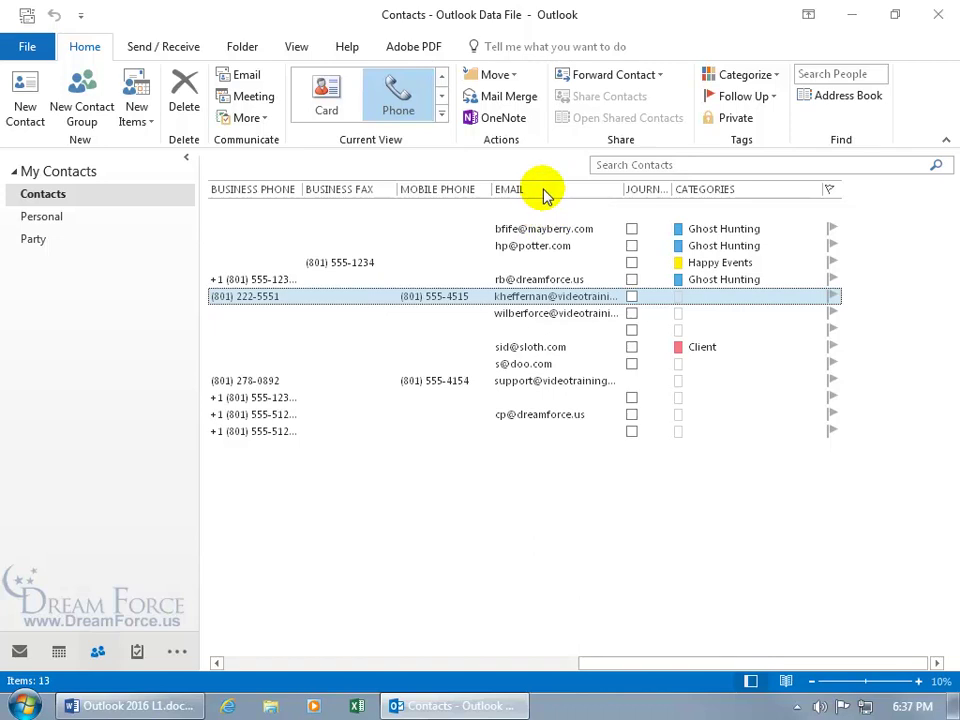
left_click_drag(545, 195, 210, 204)
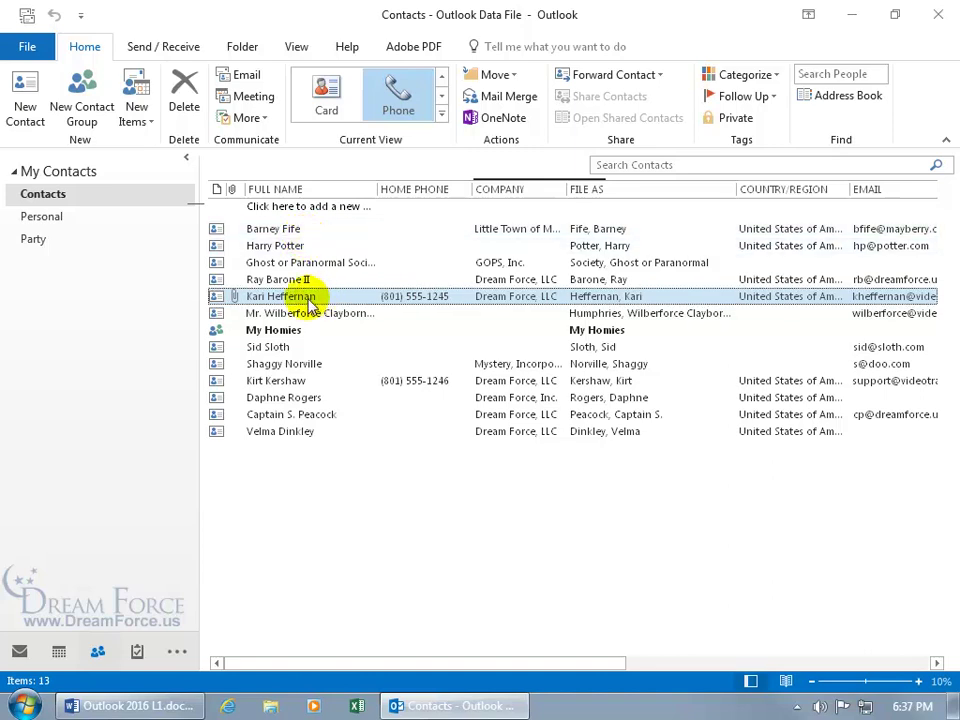
Step: Add the Dream Force, Inc. contact and the second listed contact to the selection, and load their Memo Style print preview
left_click(285, 398, "ctrl")
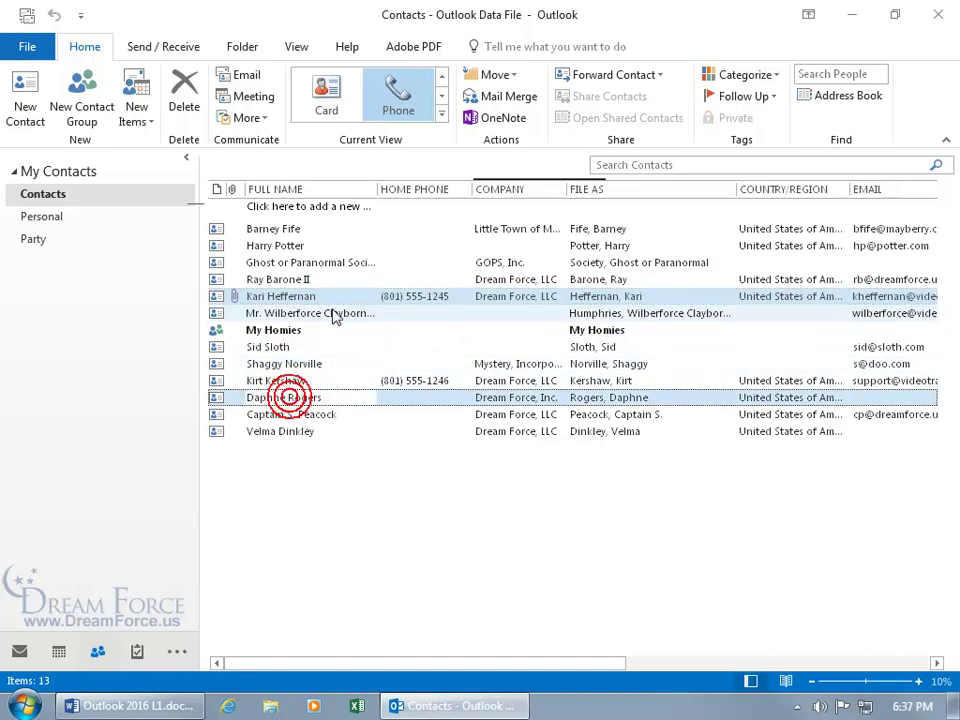
left_click(298, 247, "ctrl")
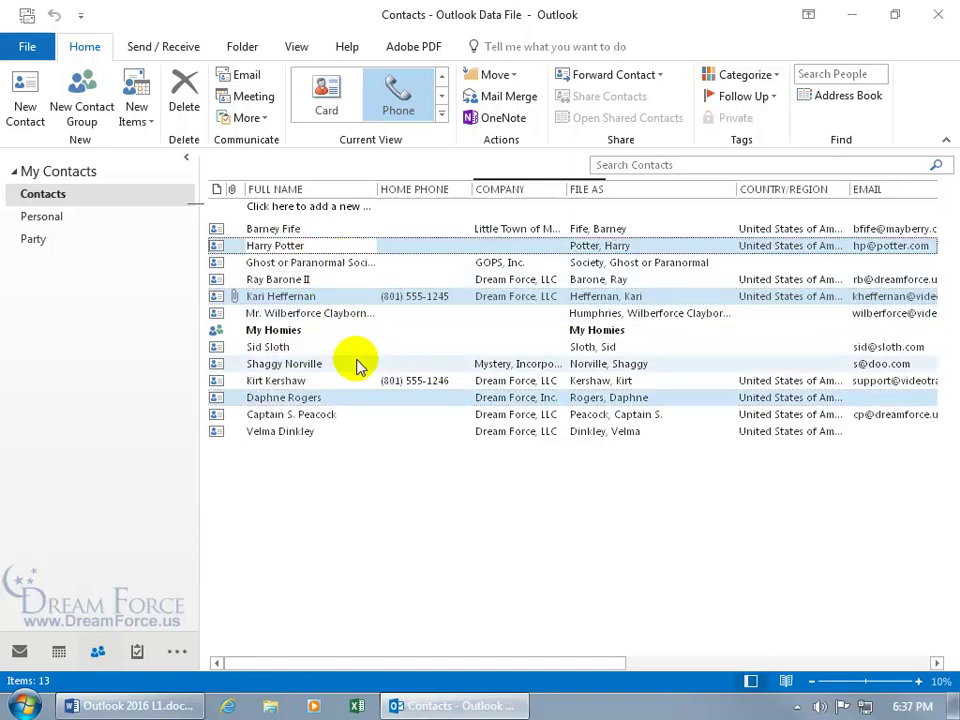
left_click(26, 45)
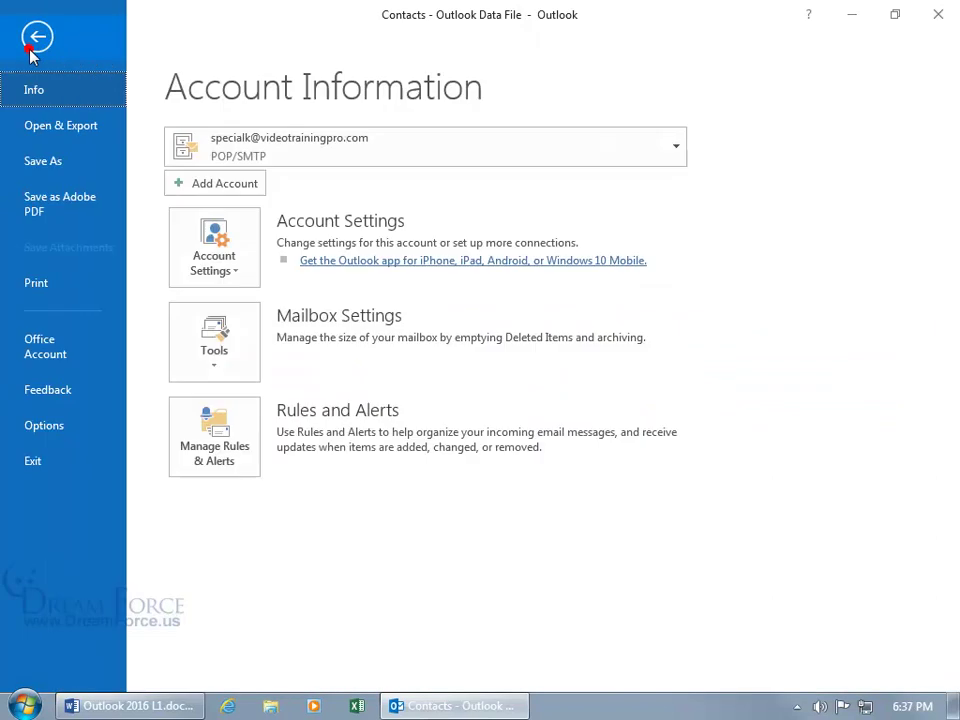
left_click(50, 287)
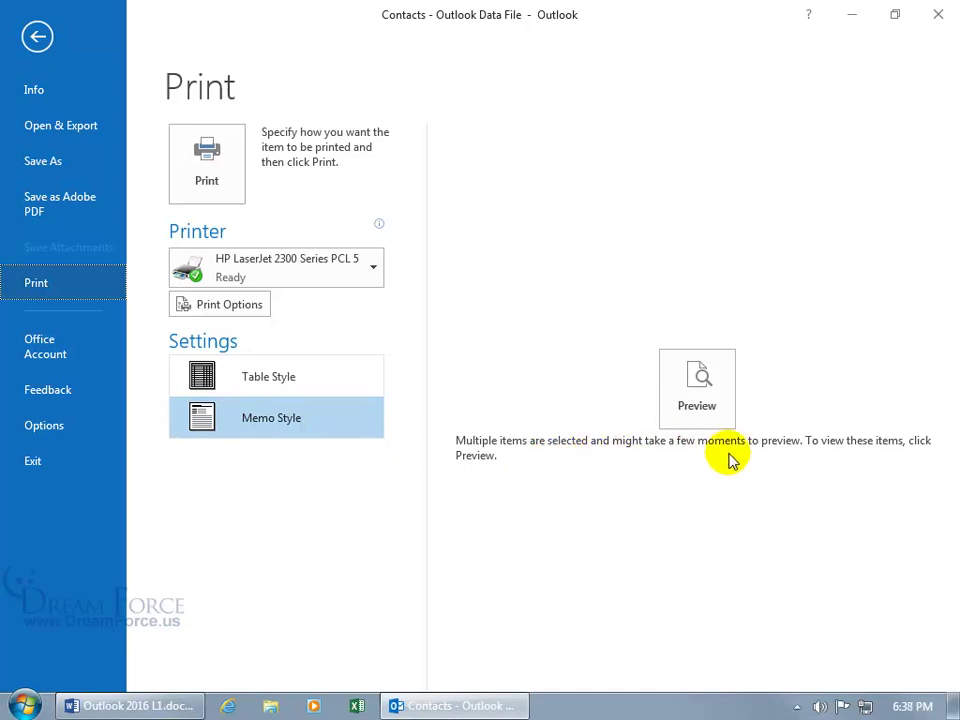
left_click(698, 378)
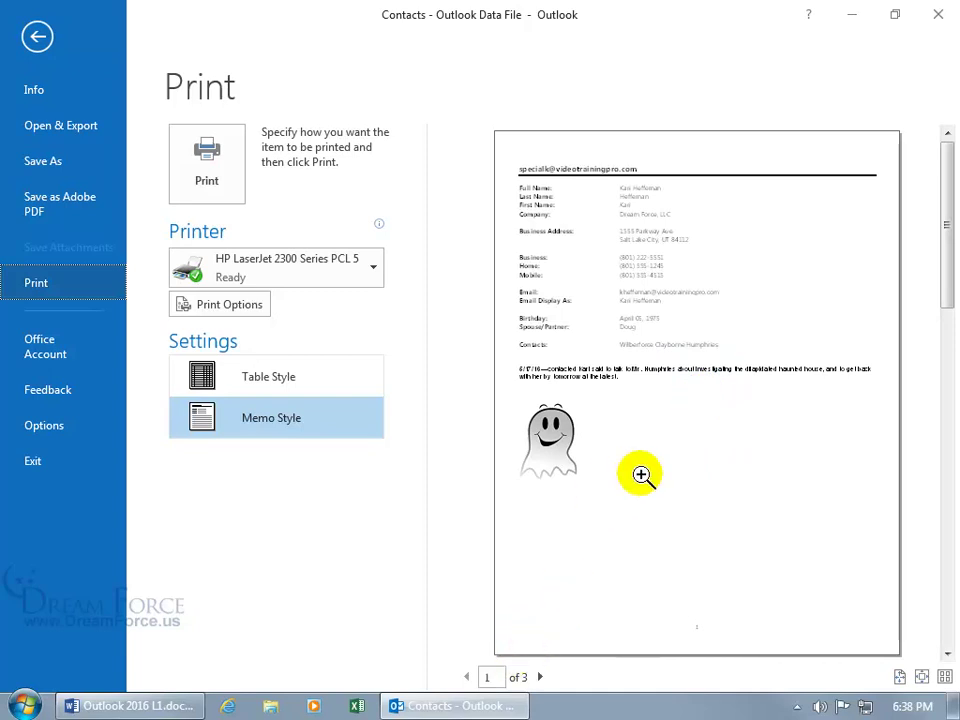
Step: Browse the selected contacts' memo printout through page 3 and return to page 1
left_click(540, 677)
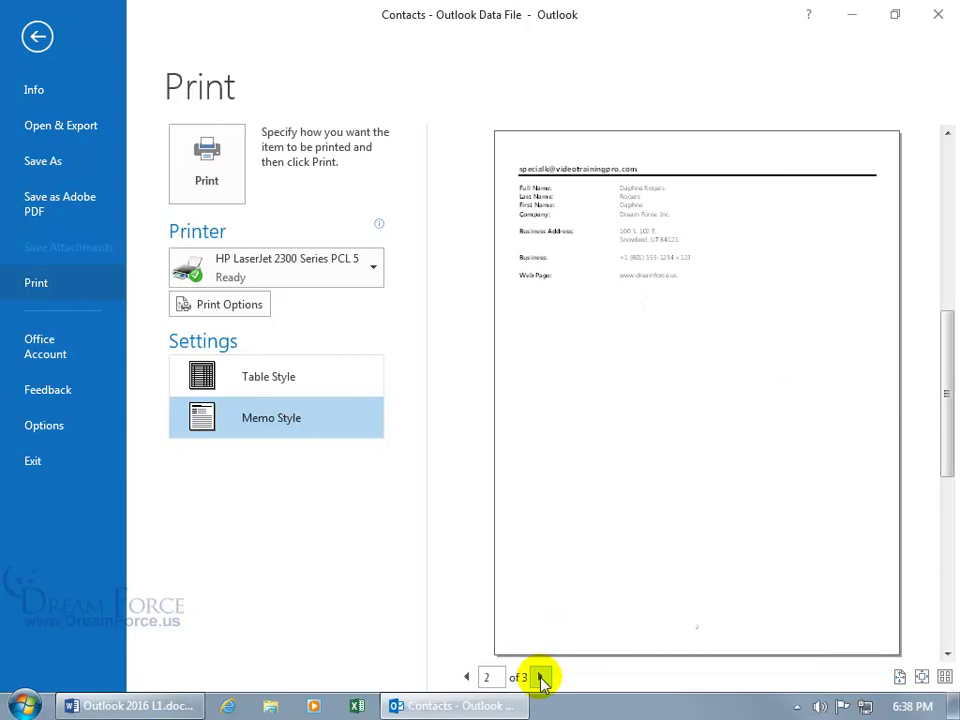
left_click(540, 677)
left_click(495, 678)
type("1")
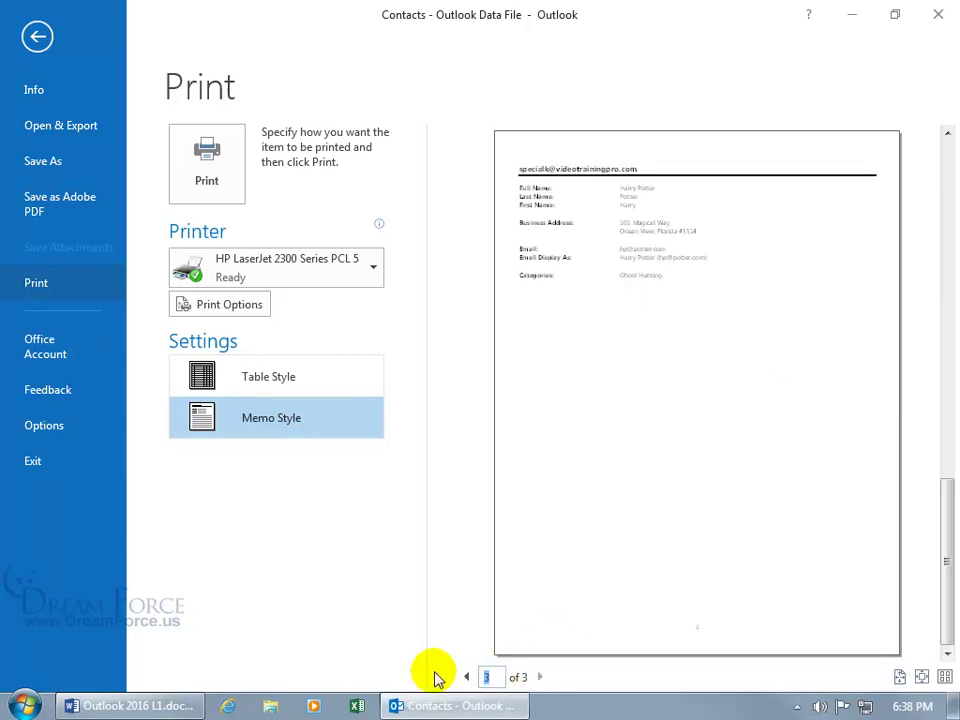
key("Return")
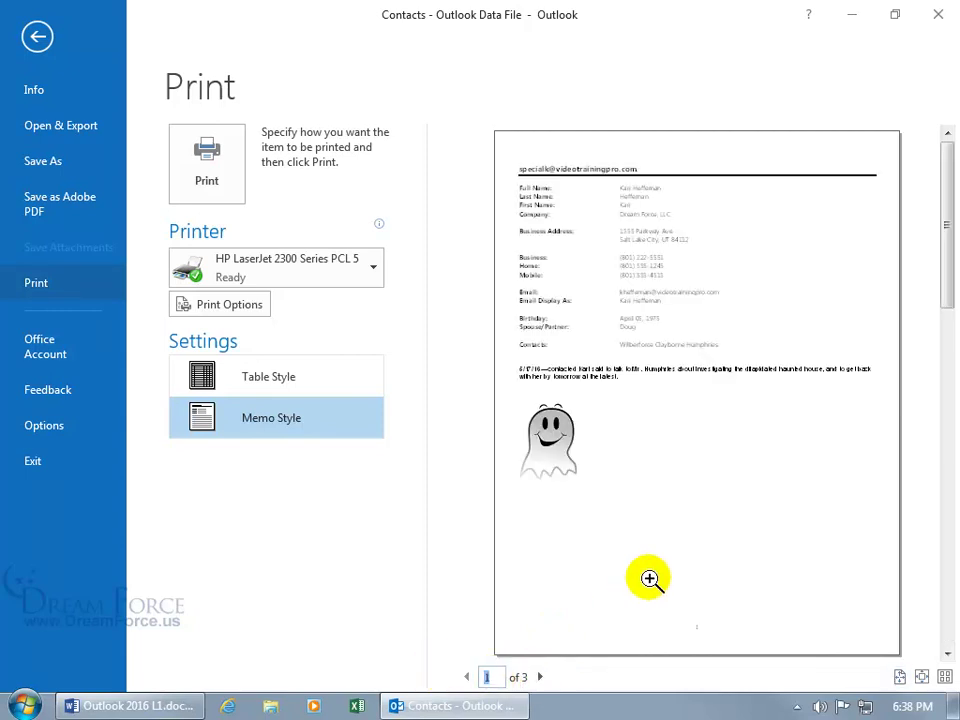
Step: Switch the printout to Table Style limited to only selected rows, and check the result in the enlarged preview
left_click(258, 378)
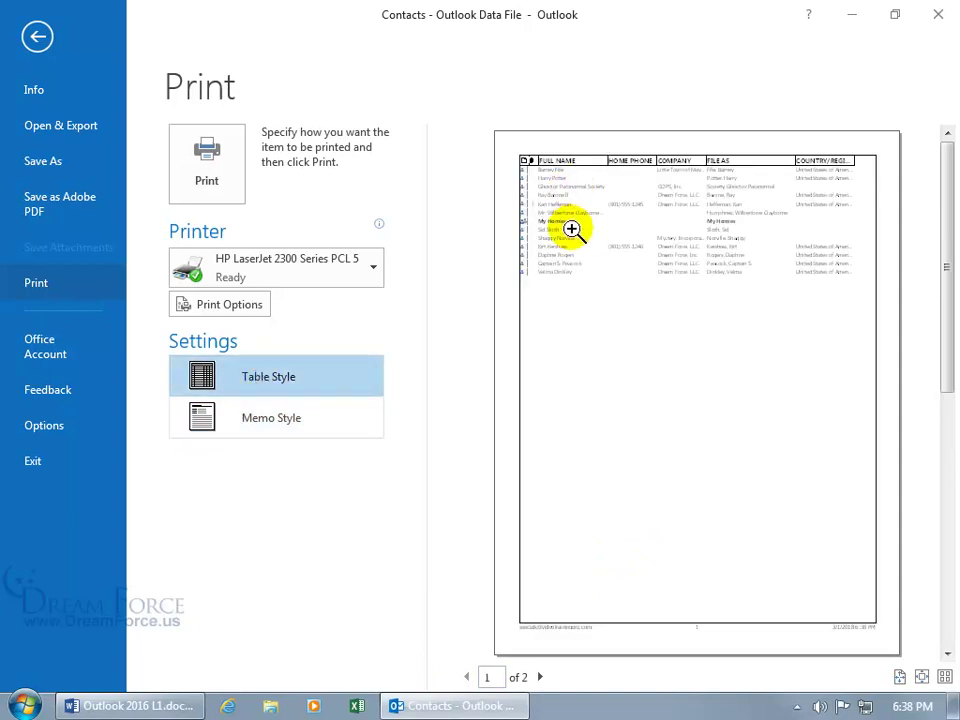
left_click(228, 305)
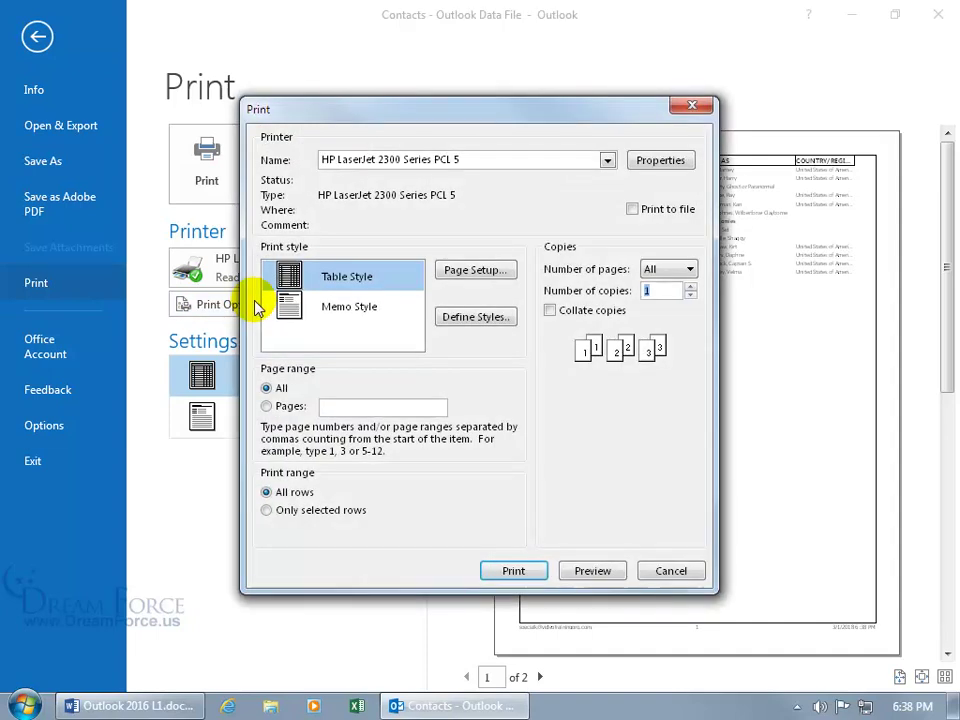
left_click(272, 512)
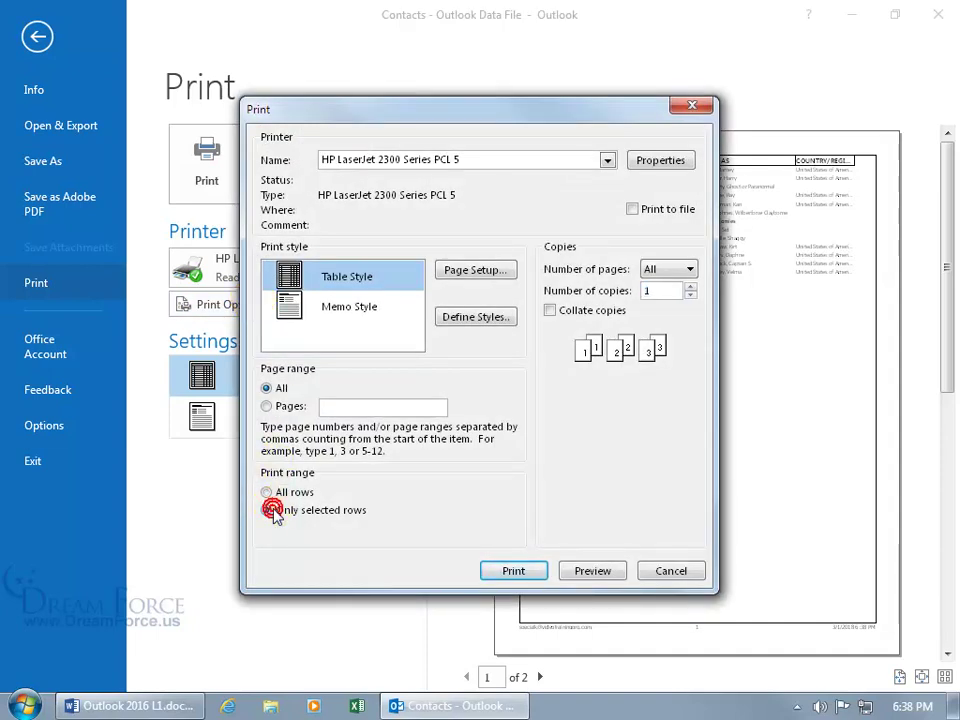
left_click(593, 570)
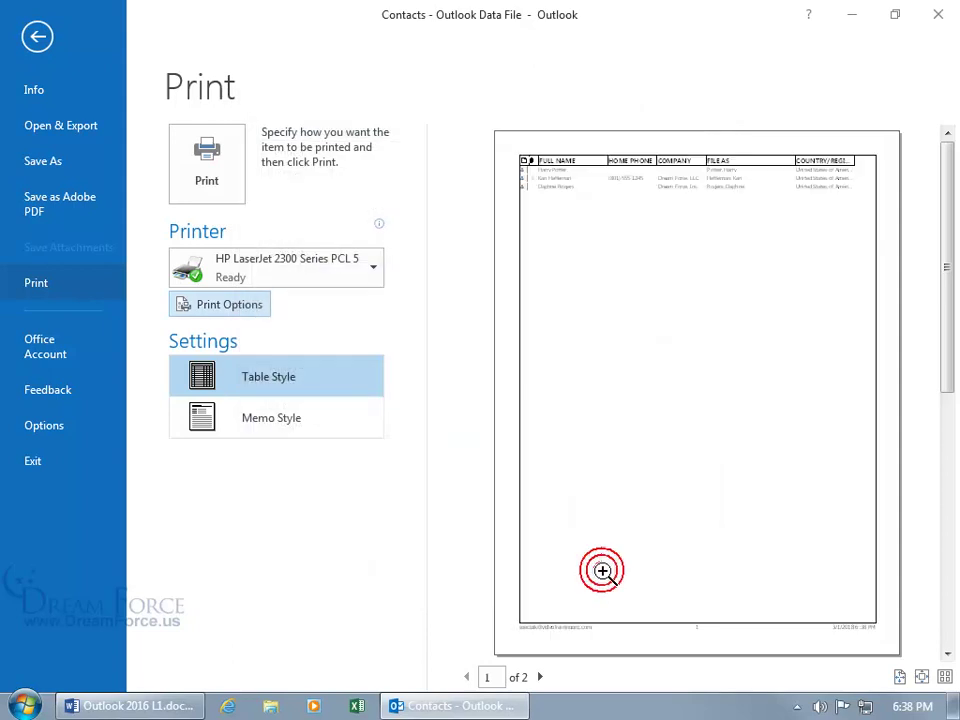
left_click(561, 182)
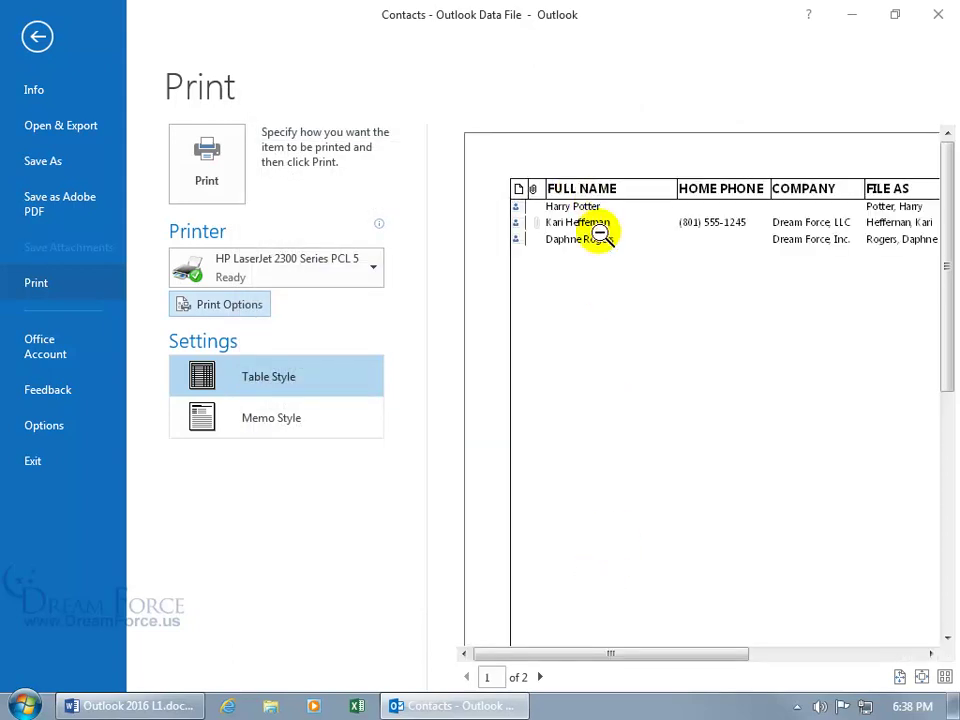
Step: Review the table printout's page and row range options, and return to the full-page preview
left_click(262, 305)
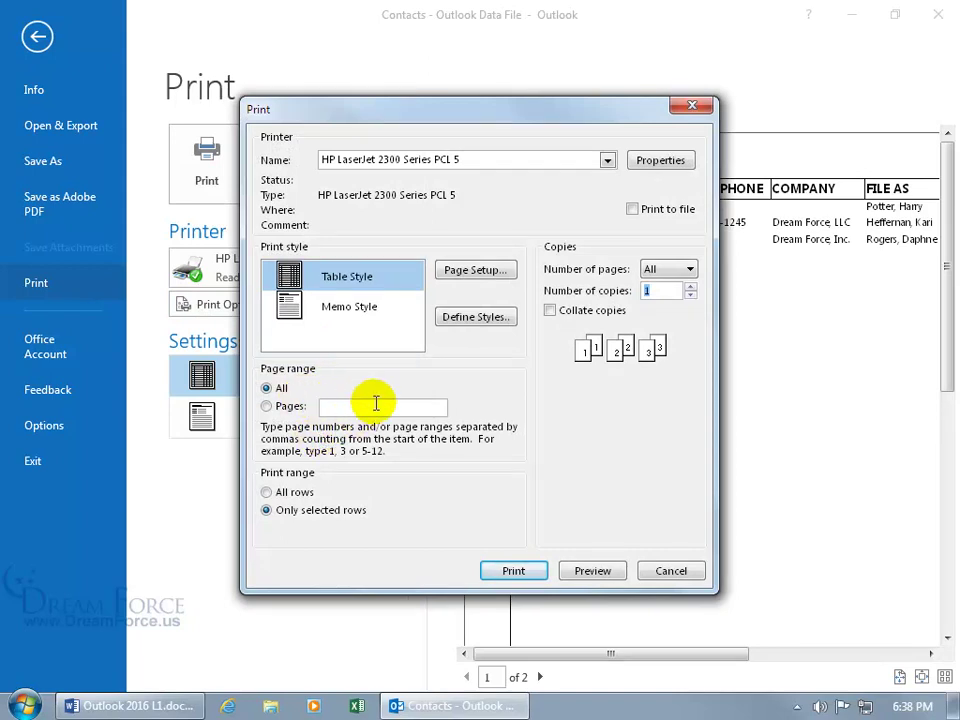
left_click(597, 571)
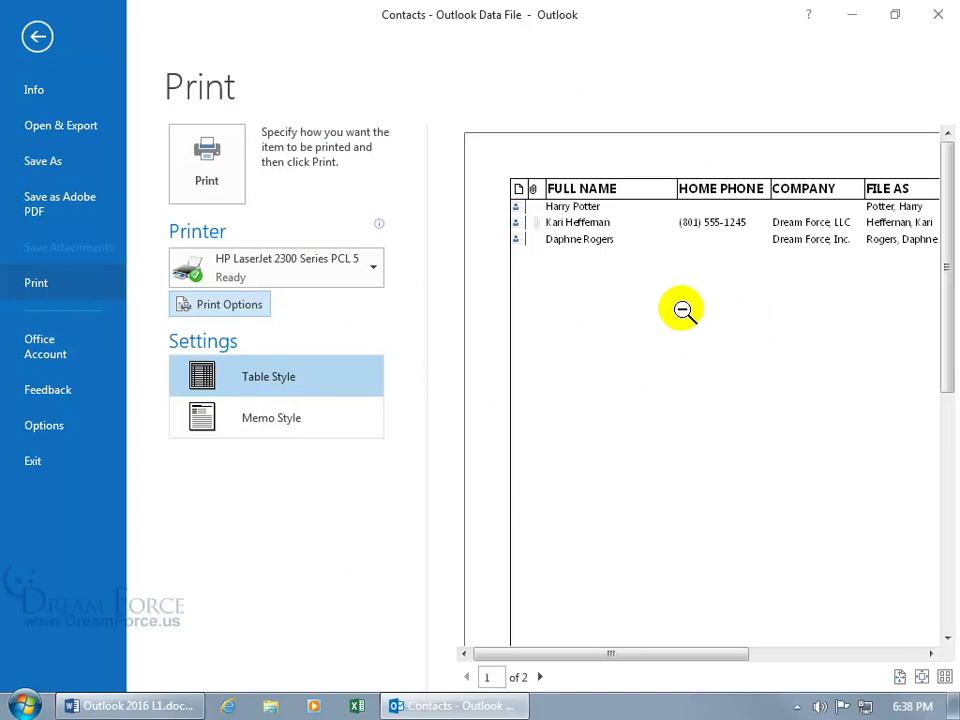
left_click(709, 315)
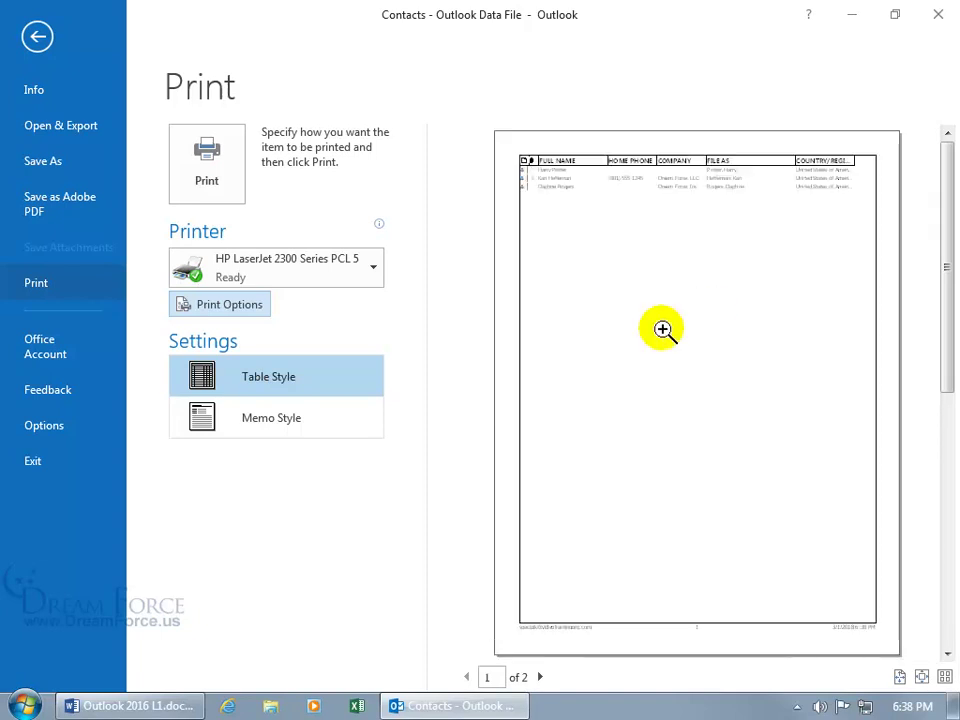